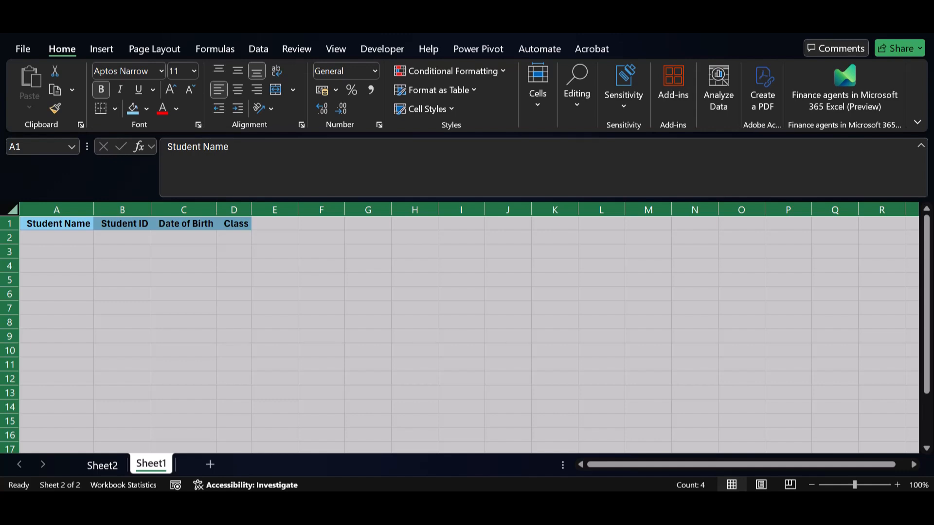
- Enter the first student's name and student ID in row 2 of Sheet1
click(57, 238)
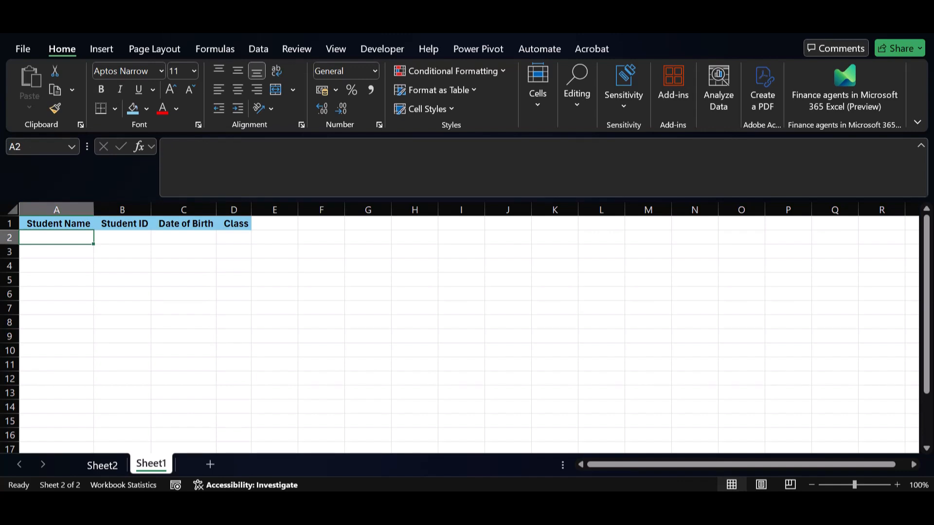
text(Bola)
key(Tab)
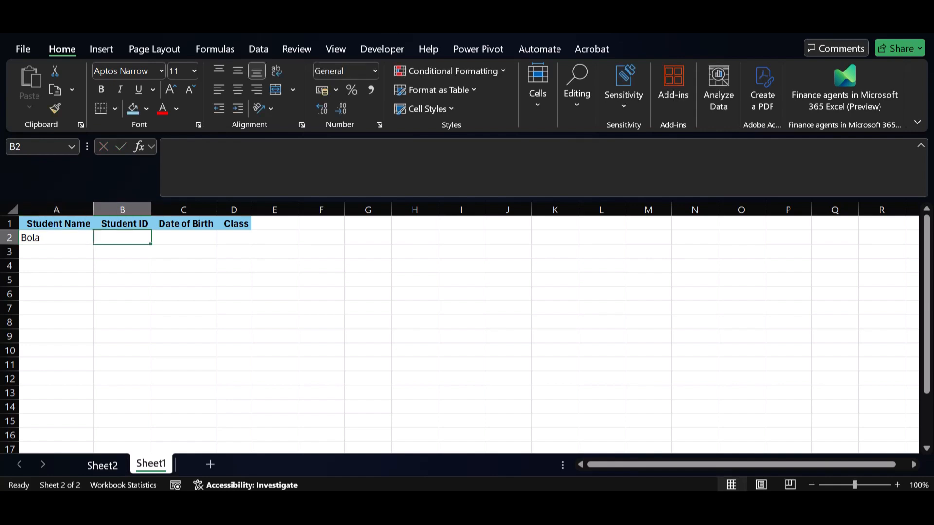
text(DTa)
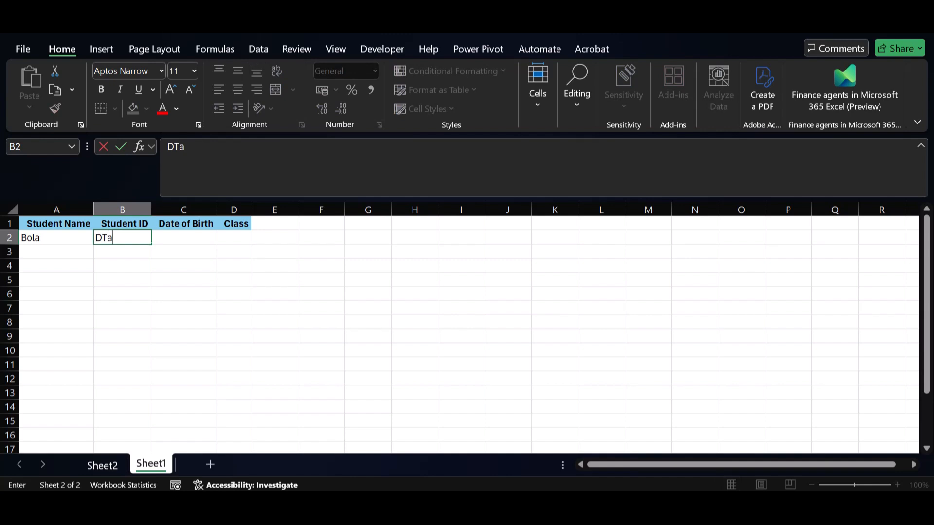
key(BackSpace)
text(A2)
key(Tab)
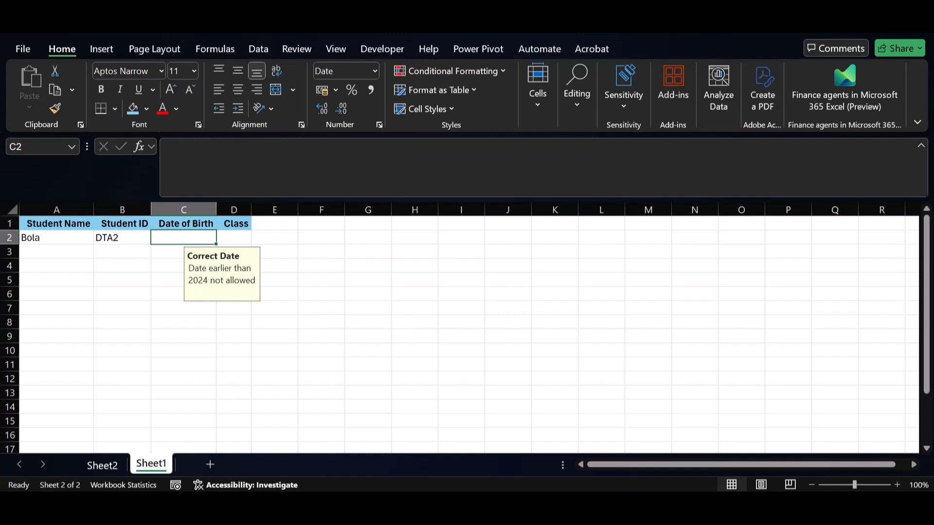
- Complete row 2 with the student's date of birth and class 3
text(4/)
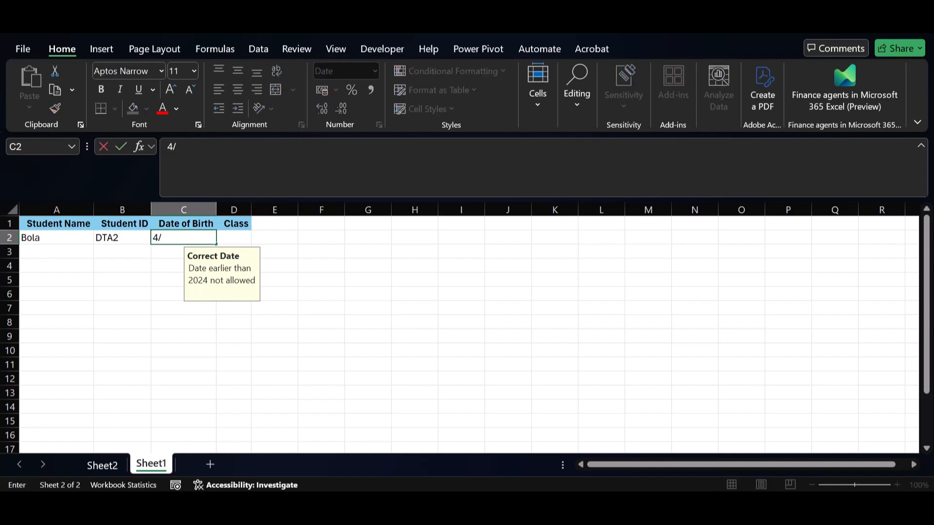
text(03/2024)
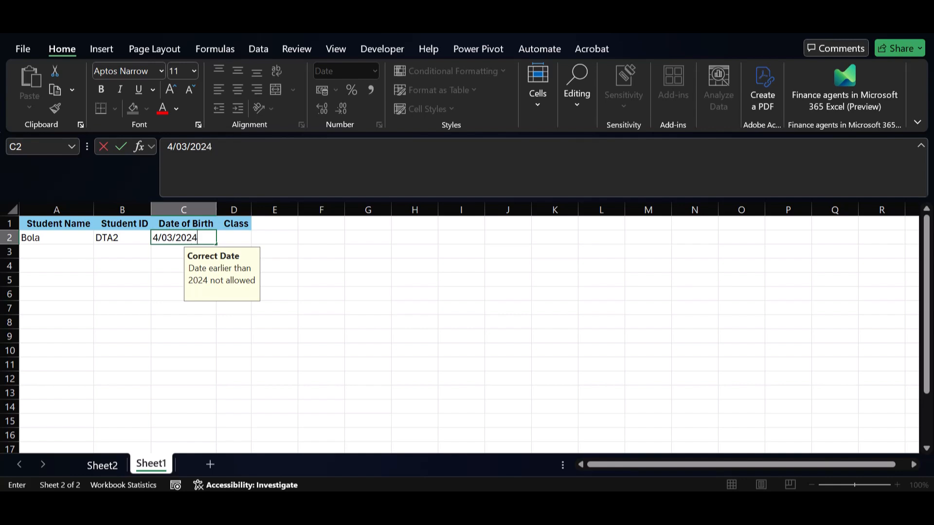
key(Tab)
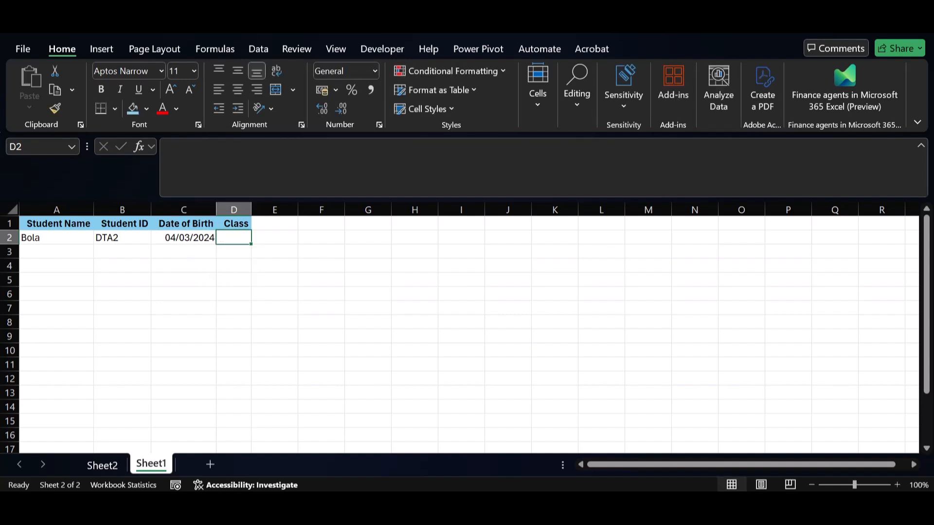
text(3)
key(Escape)
text(3)
key(Return)
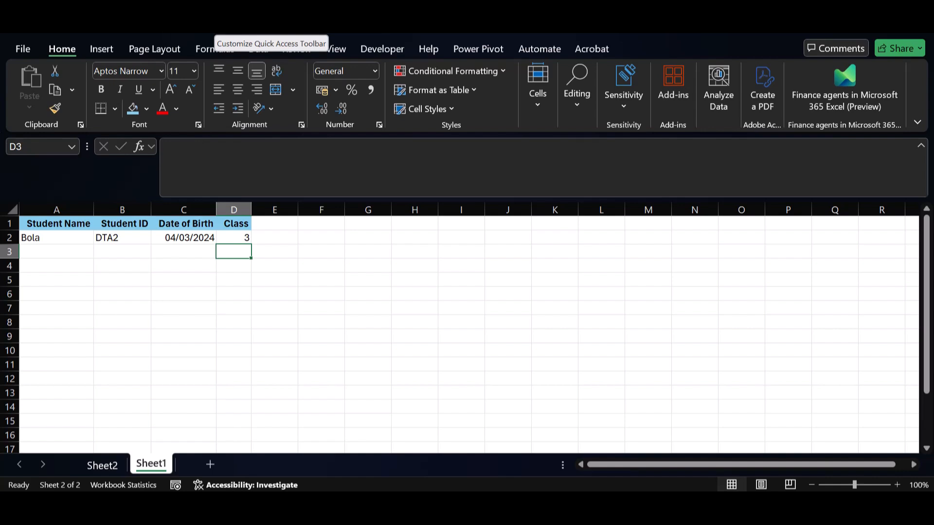
- Try to add the Form command from Commands Not in the Ribbon to the Quick Access Toolbar
click(211, 24)
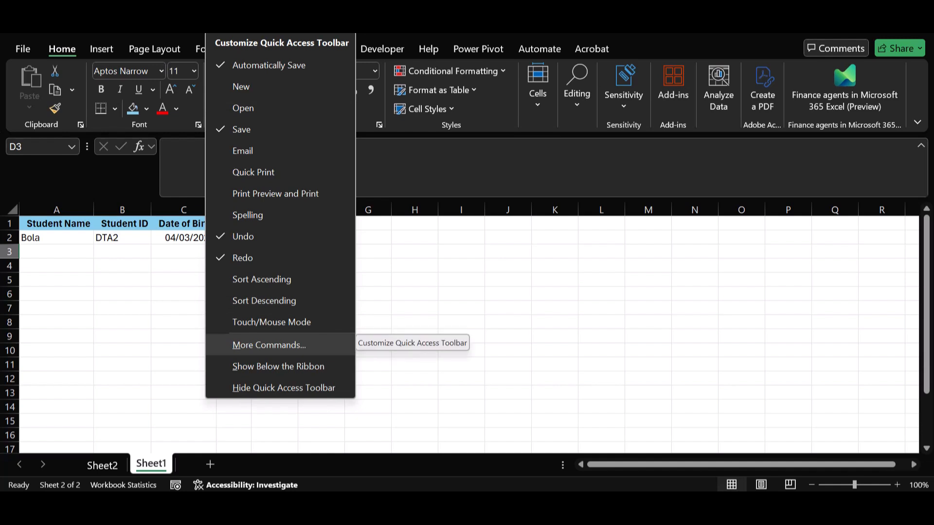
click(269, 345)
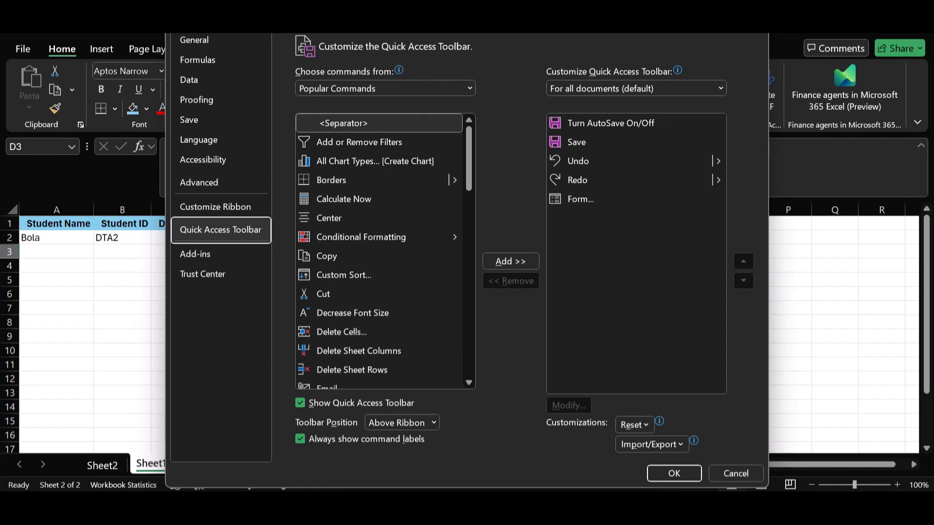
click(469, 88)
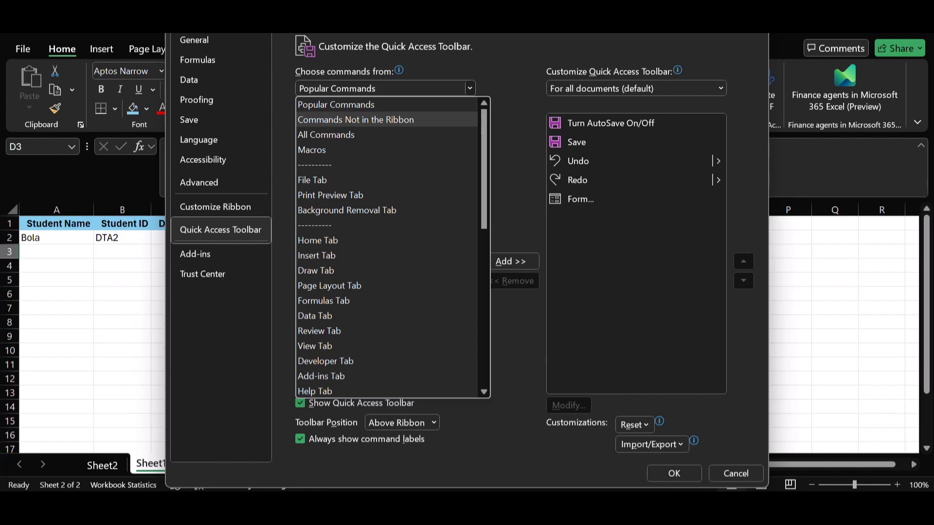
click(355, 120)
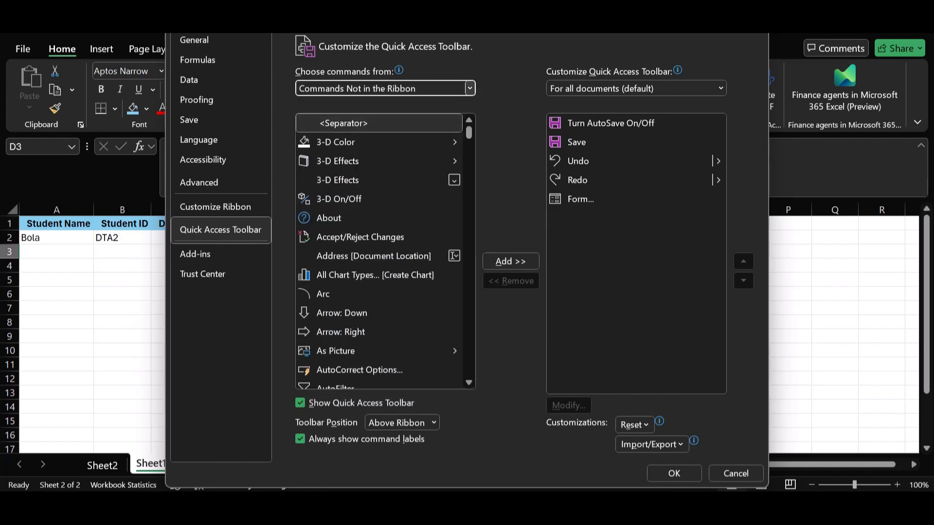
mouse_move(469, 133)
mouse_down()
mouse_move(469, 287)
mouse_move(469, 189)
mouse_up()
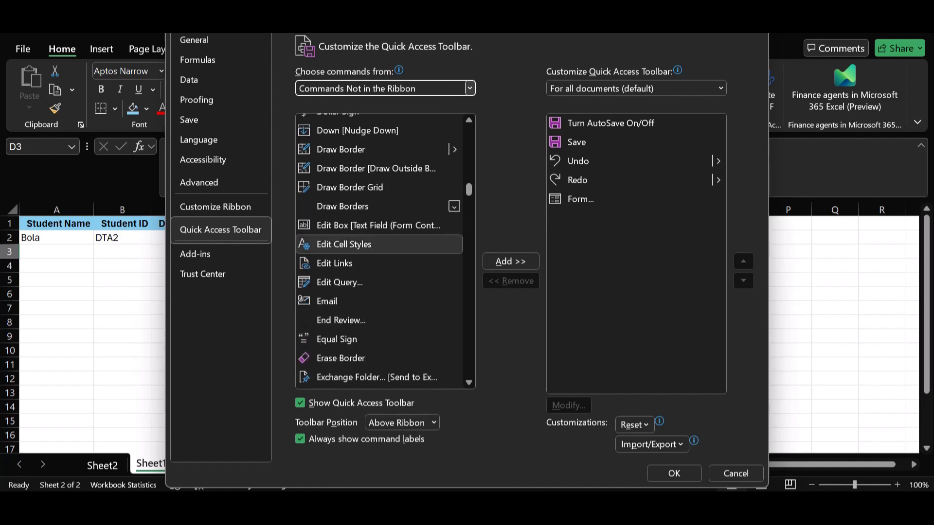
scroll(380, 244, down, 4)
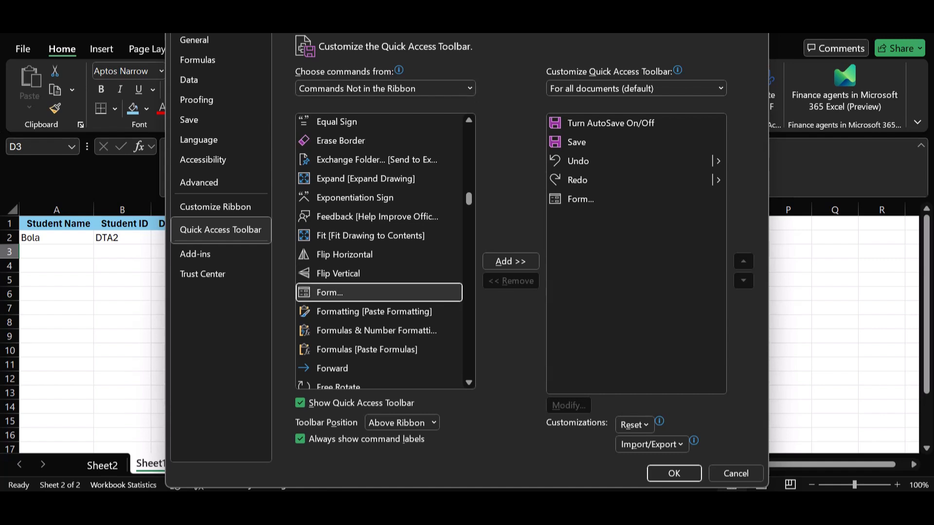
click(511, 262)
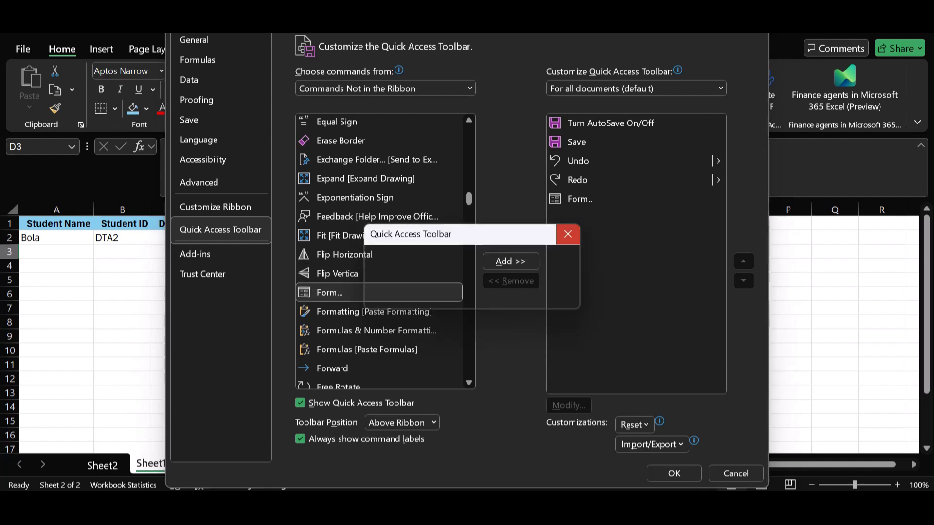
click(567, 234)
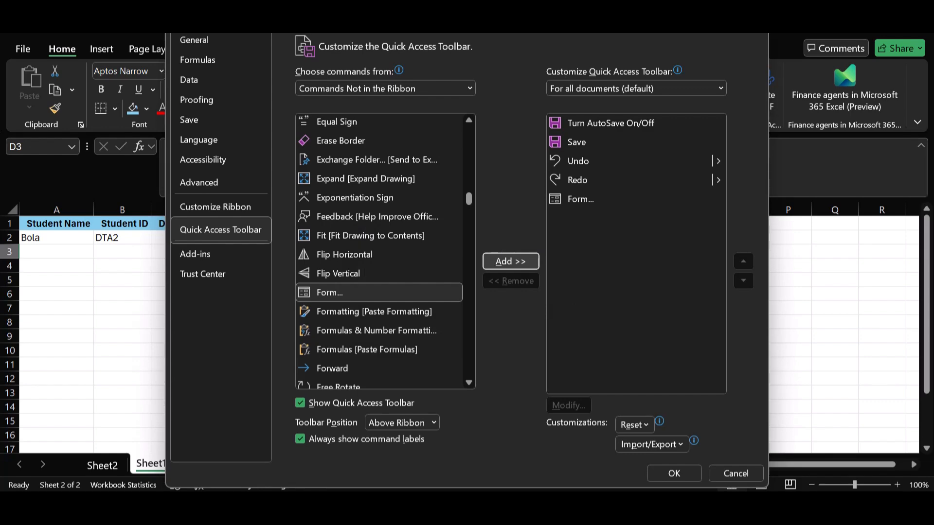
click(674, 474)
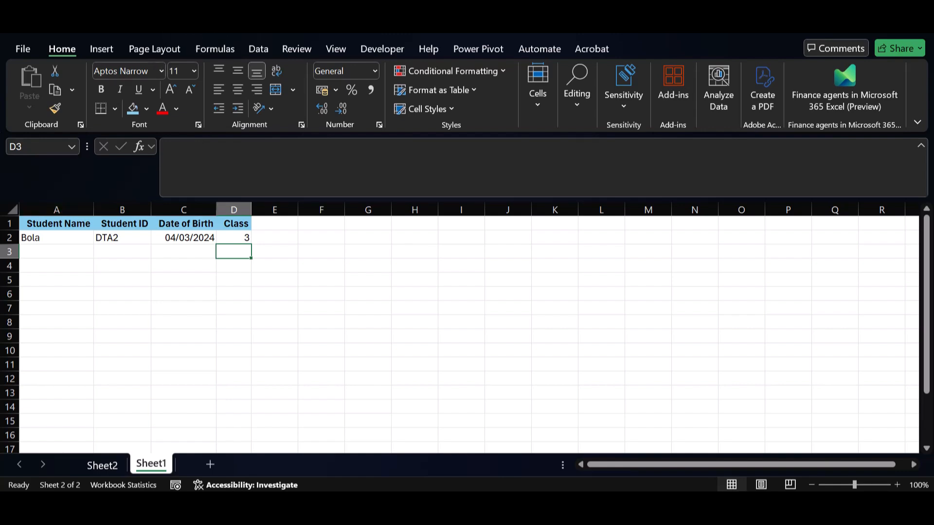
right_click(27, 223)
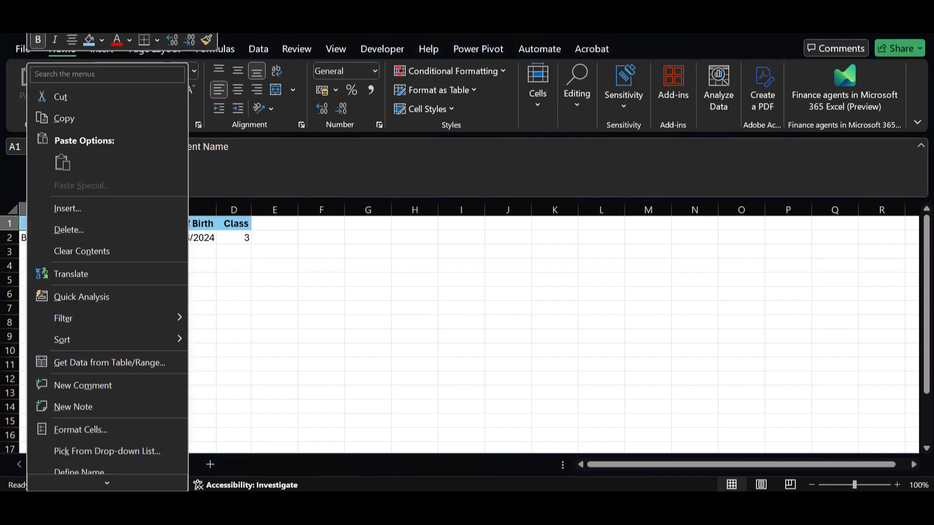
key(Escape)
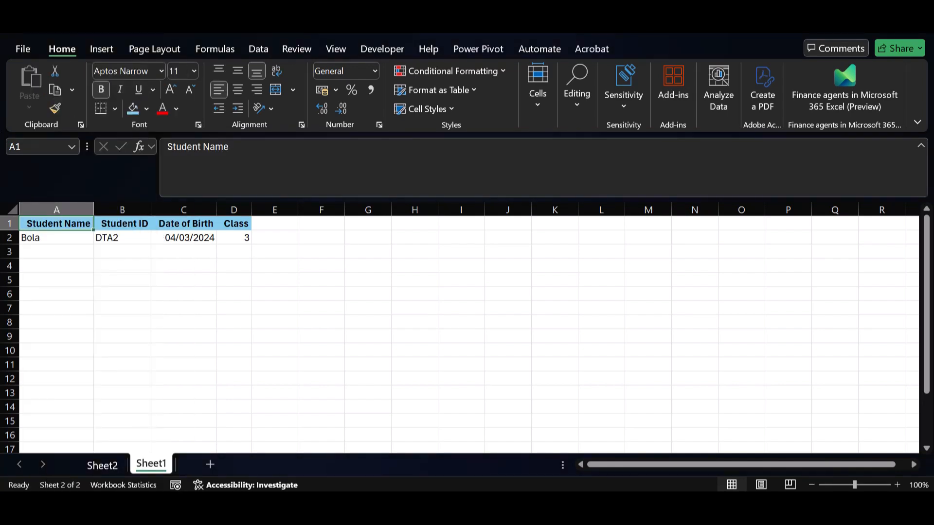
right_click(37, 225)
key(Escape)
- Open the data form for A1:D3, view a blank new record, and close the form
drag(57, 224, 234, 252)
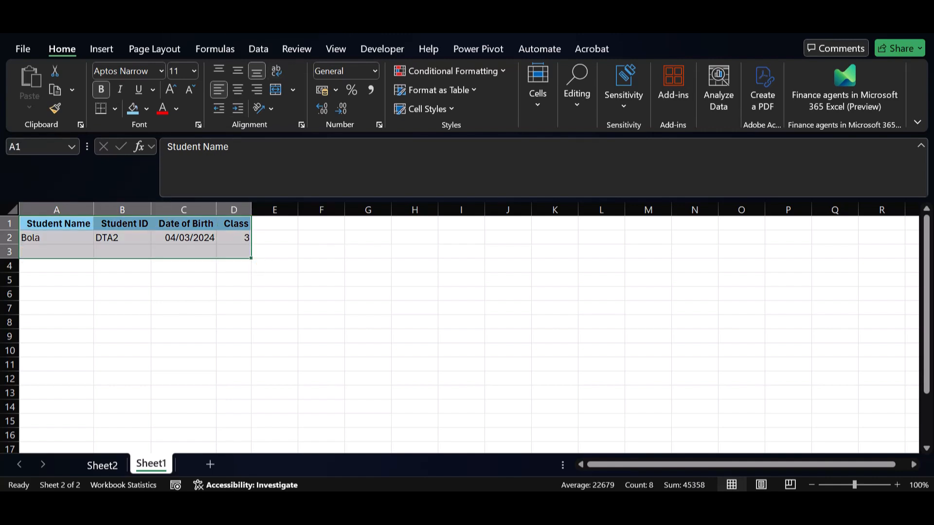
key(alt+d)
key(o)
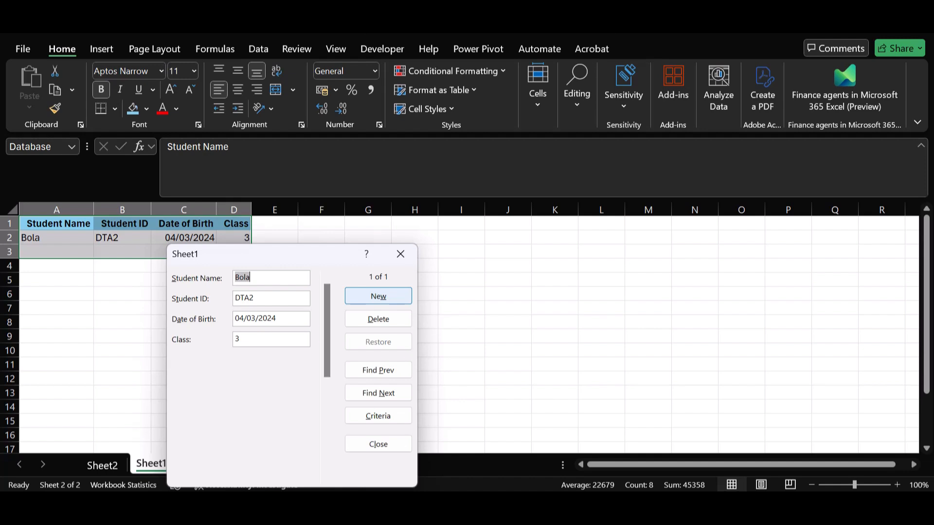
click(379, 296)
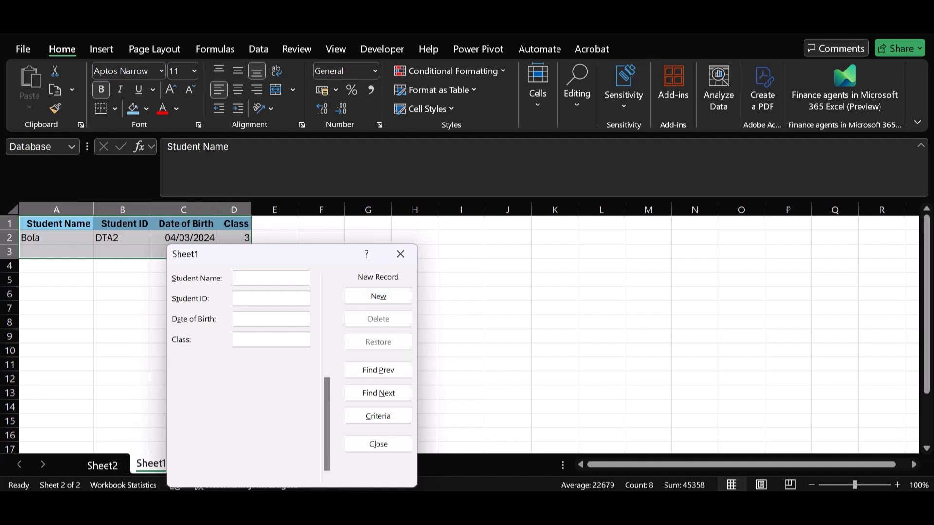
click(401, 254)
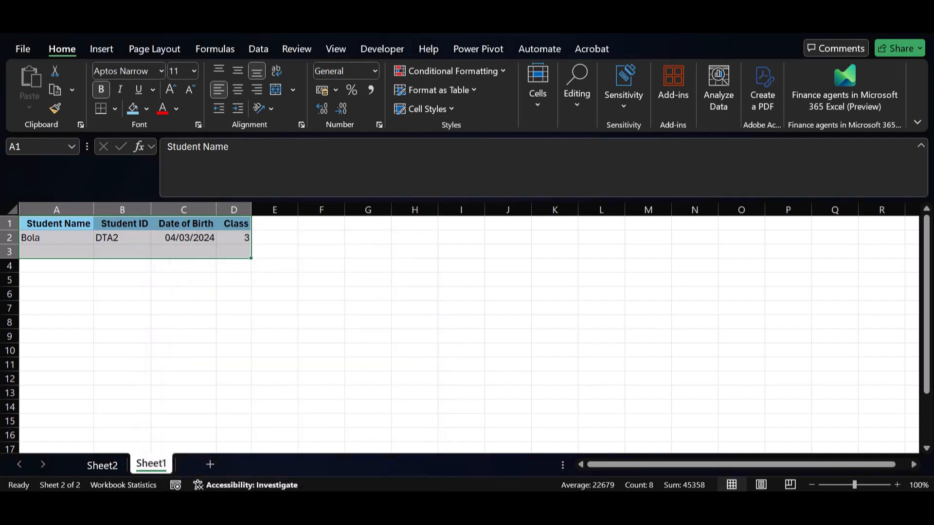
- Convert the range A1:D3 into a table with headers, keeping the default table style
key(ctrl+t)
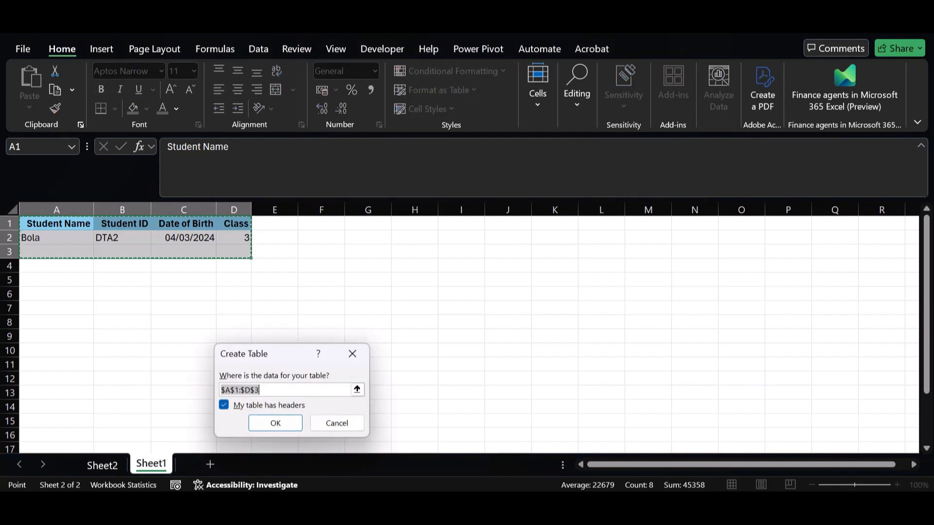
key(Return)
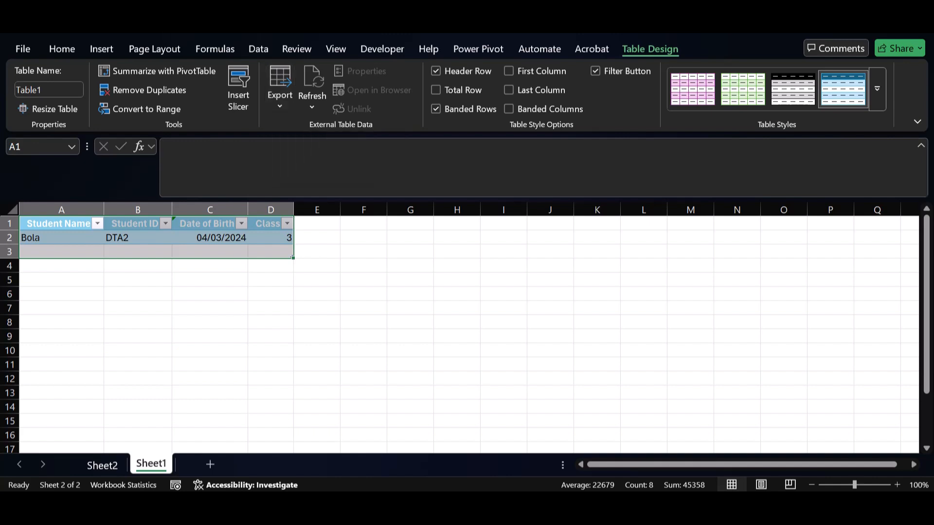
click(877, 89)
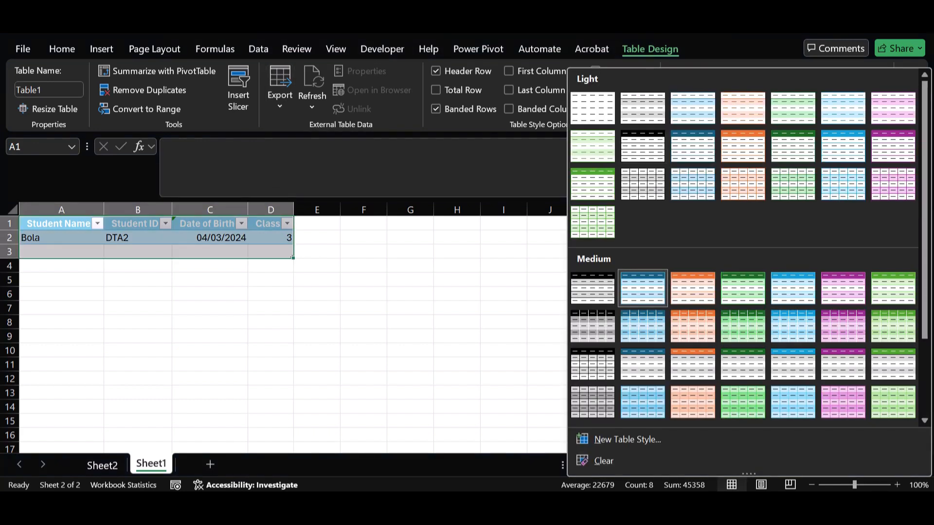
click(525, 170)
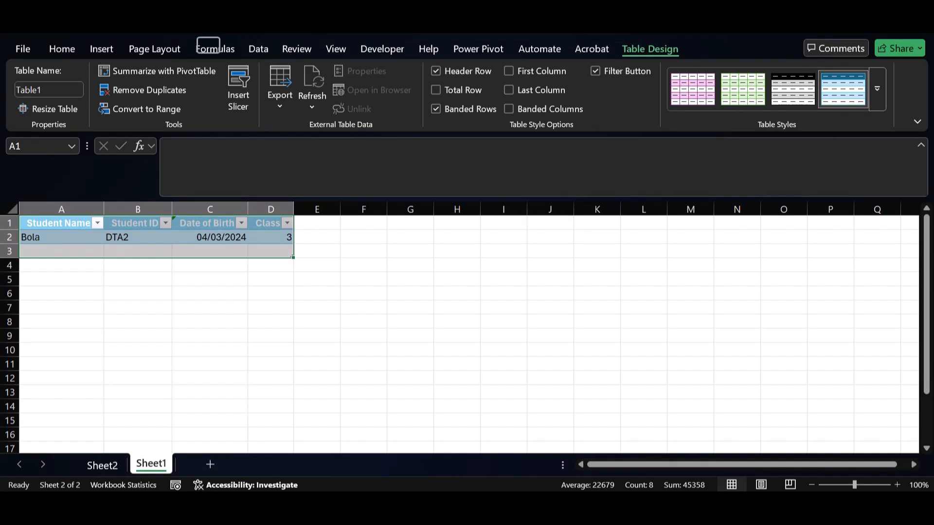
- Open the data form for the table, start a new record, and enter the second student's name
click(200, 24)
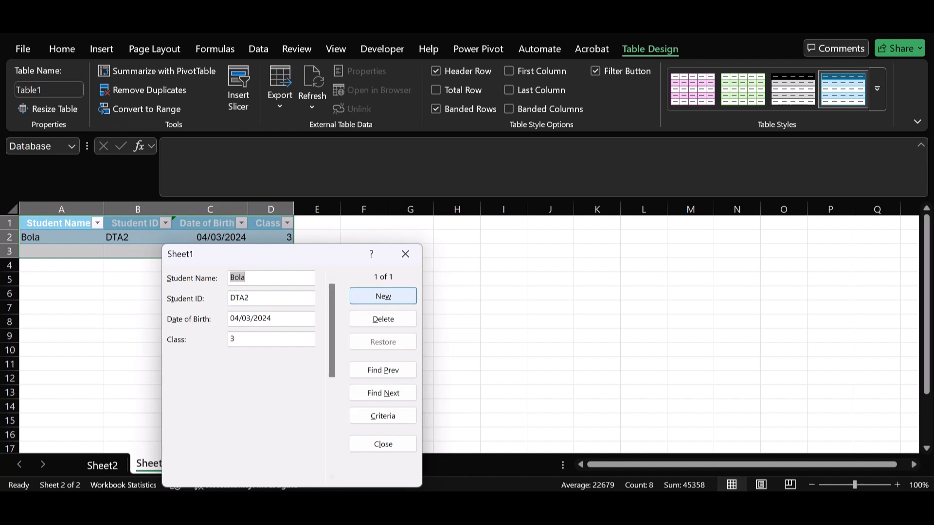
click(382, 296)
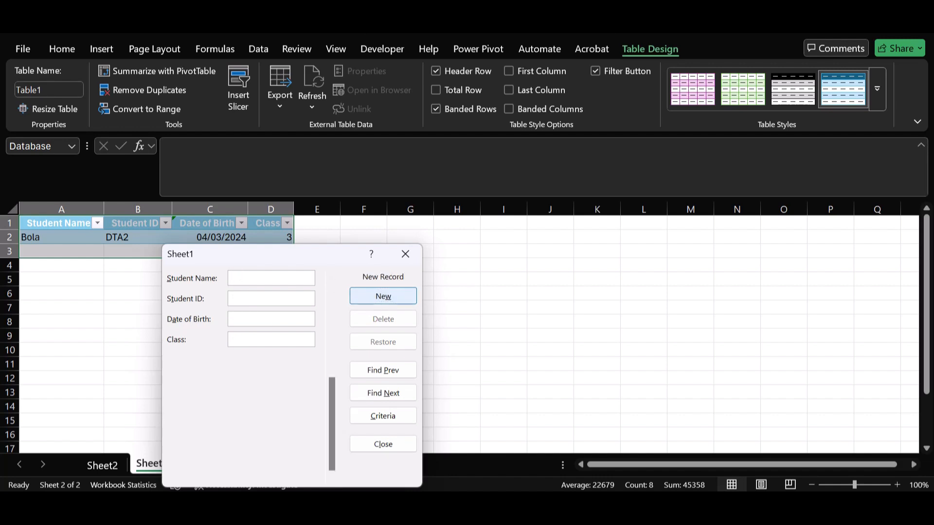
text(Tola)
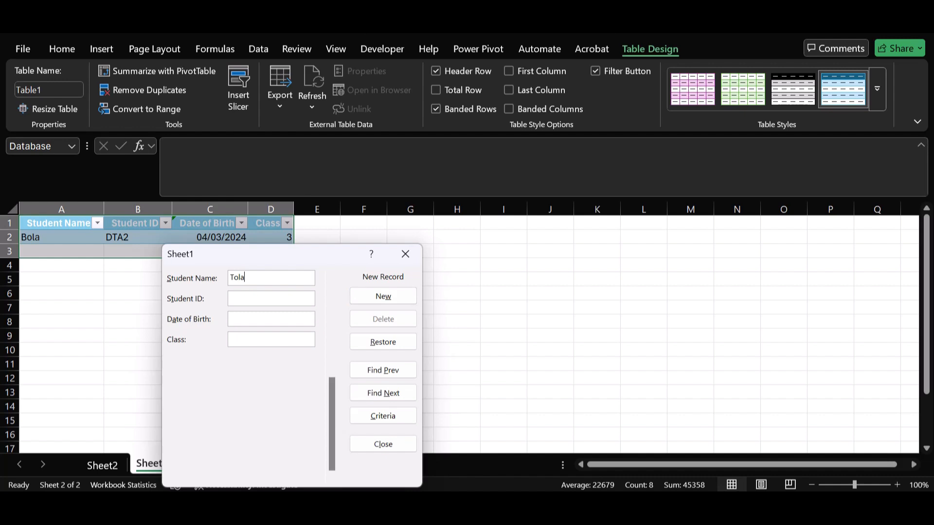
text(T)
key(BackSpace)
text(DTA)
key(BackSpace)
key(BackSpace)
key(BackSpace)
key(Tab)
- Fill in the second student's ID, date of birth and class 3, and submit the record
text(dTA 4)
key(BackSpace)
text(20/04/20243)
key(Return)
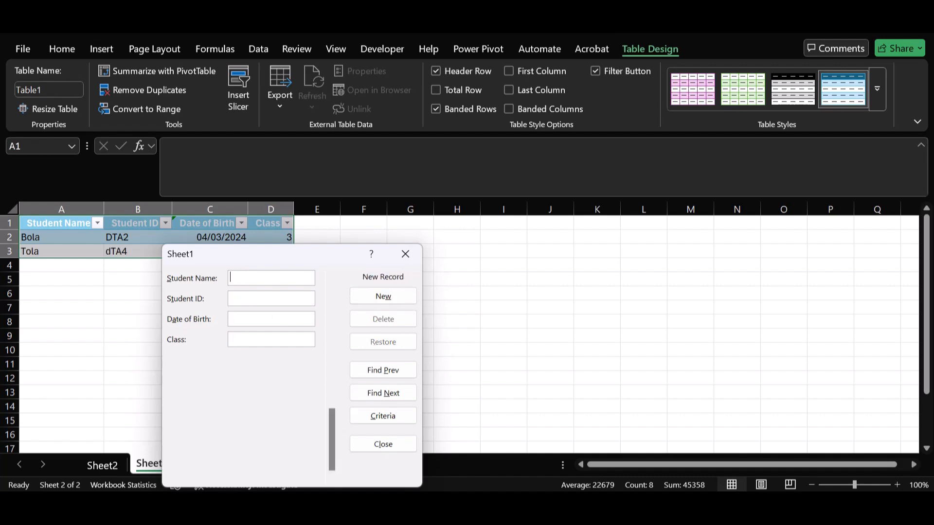
- Enter the third student's name and student ID in the blank form record
text(g)
key(BackSpace)
text(g)
key(BackSpace)
text(GBENG)
text(A)
text(D)
text(TA 3)
- Enter the third student's date of birth and class 2, try to submit the record, and move the form clear of the table
text(20)
text(/)
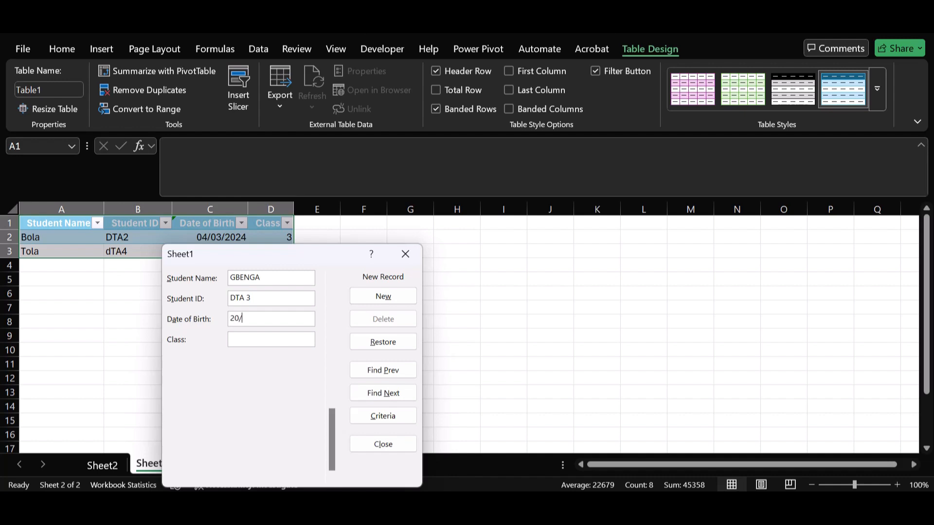
text(09/)
text(203)
text(0)
text(2)
key(Return)
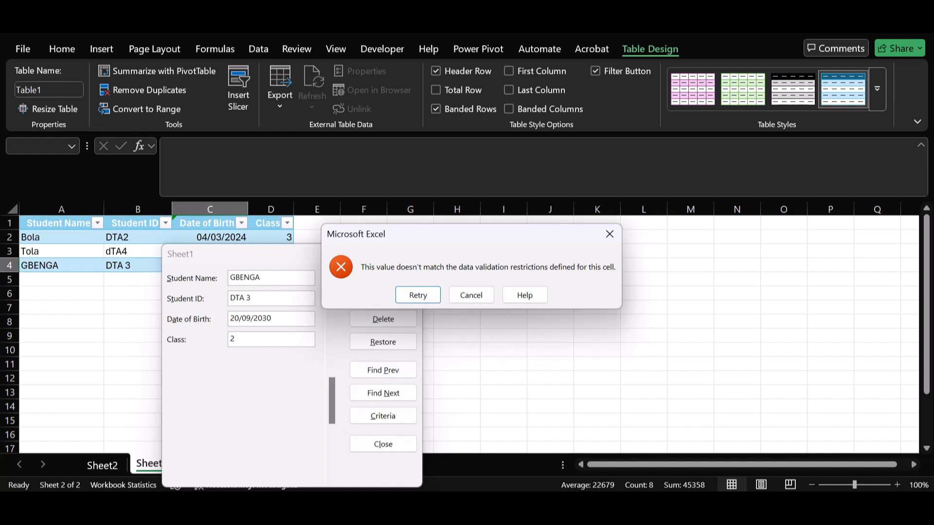
key(Return)
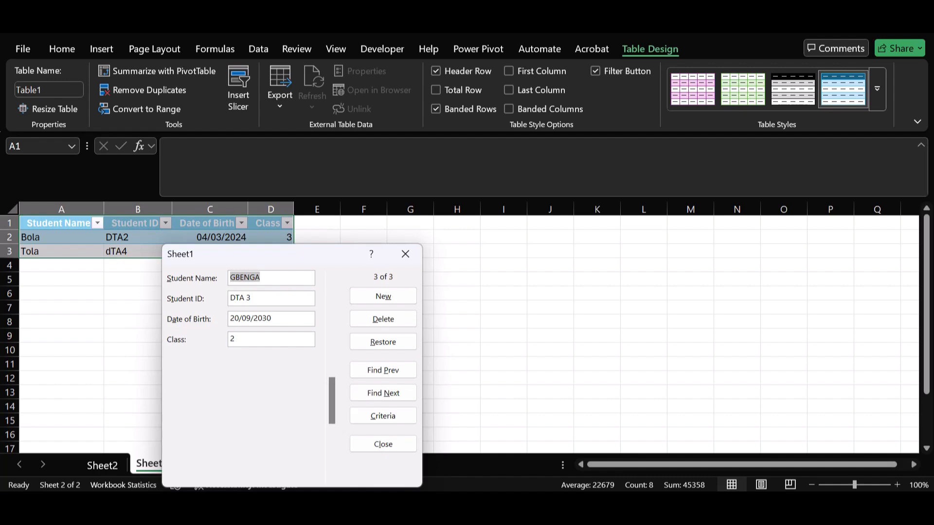
drag(256, 254, 361, 293)
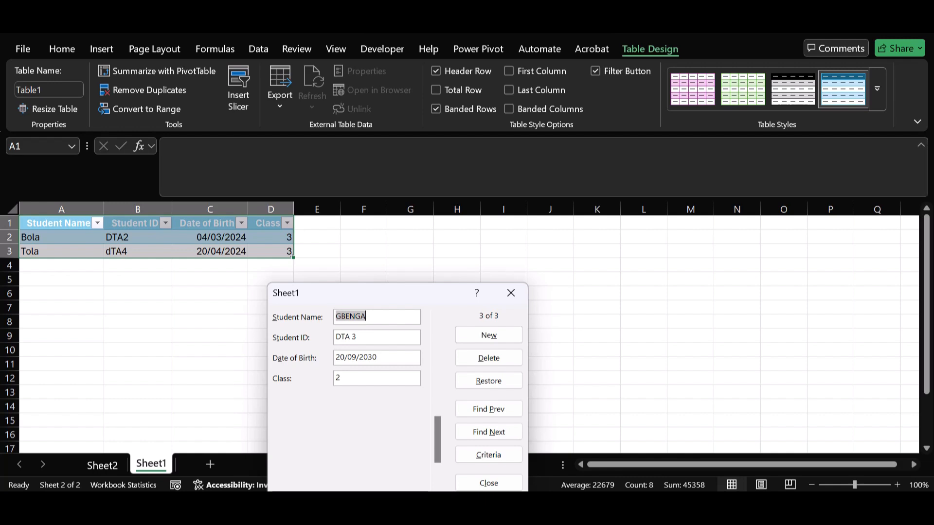
- Correct the year in the third student's date of birth, submit the record, and close the data form
click(383, 358)
key(BackSpace)
key(BackSpace)
text(24)
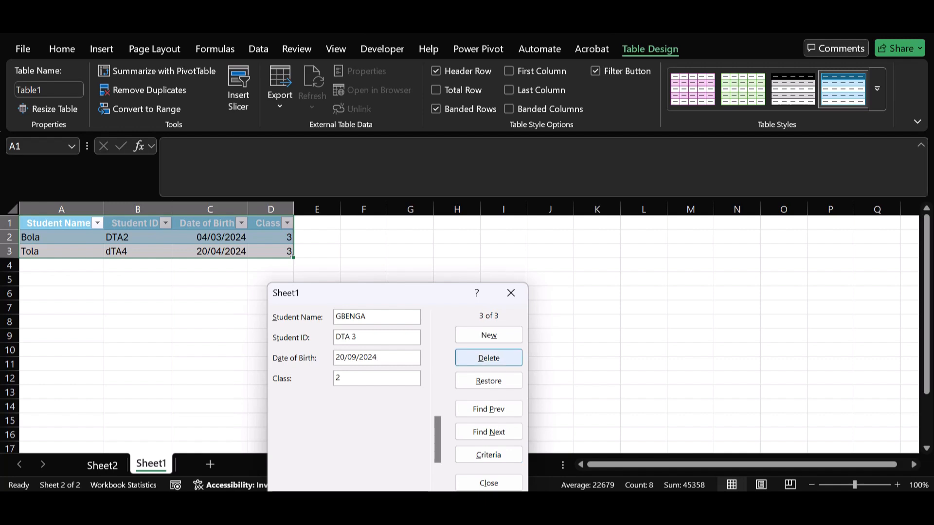
click(489, 335)
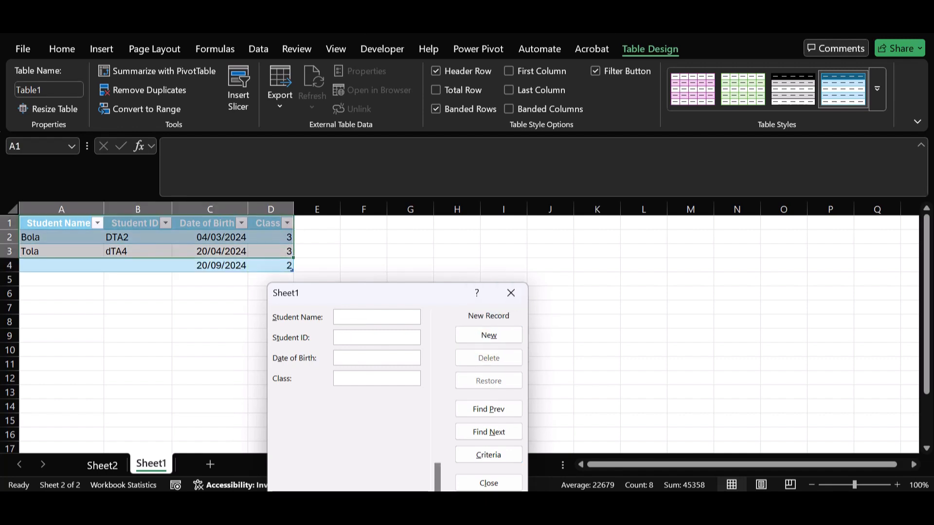
click(511, 293)
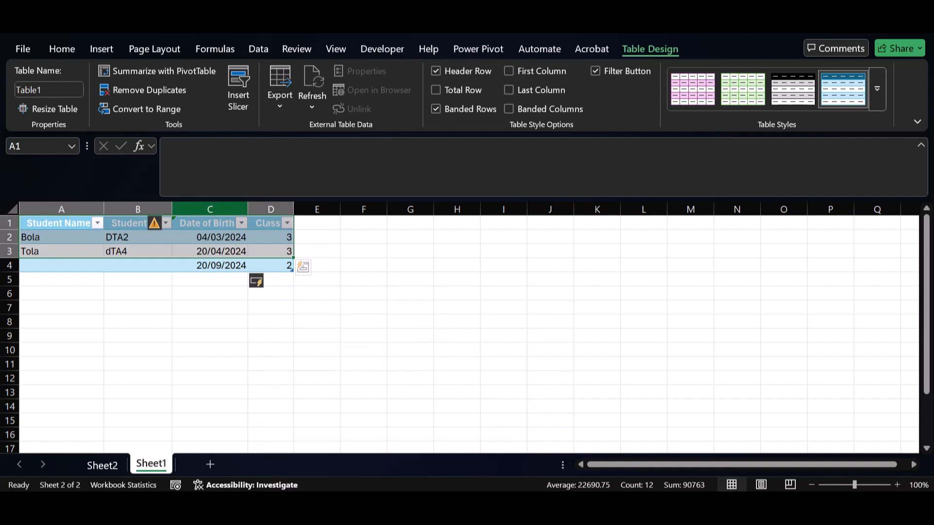
- Review the Date of Birth column's date validation criteria and its comparison options, keeping the between condition
click(210, 209)
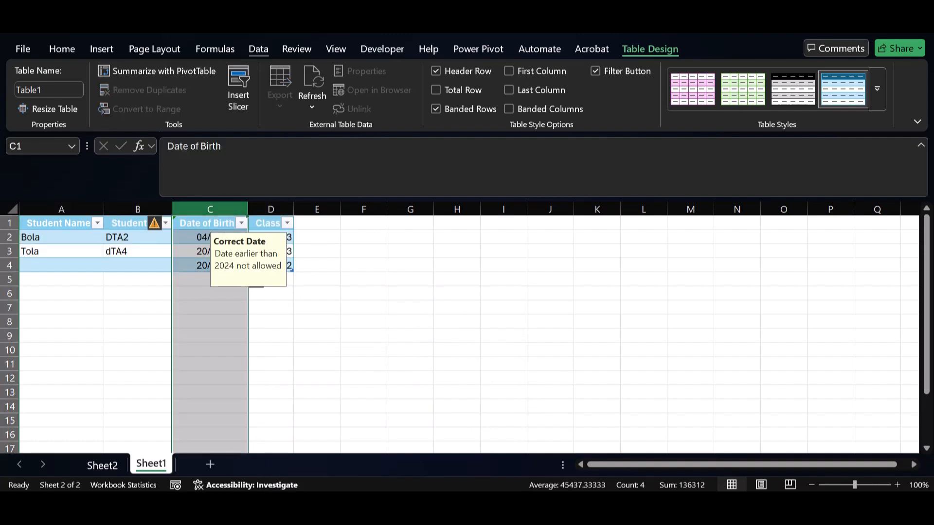
click(258, 48)
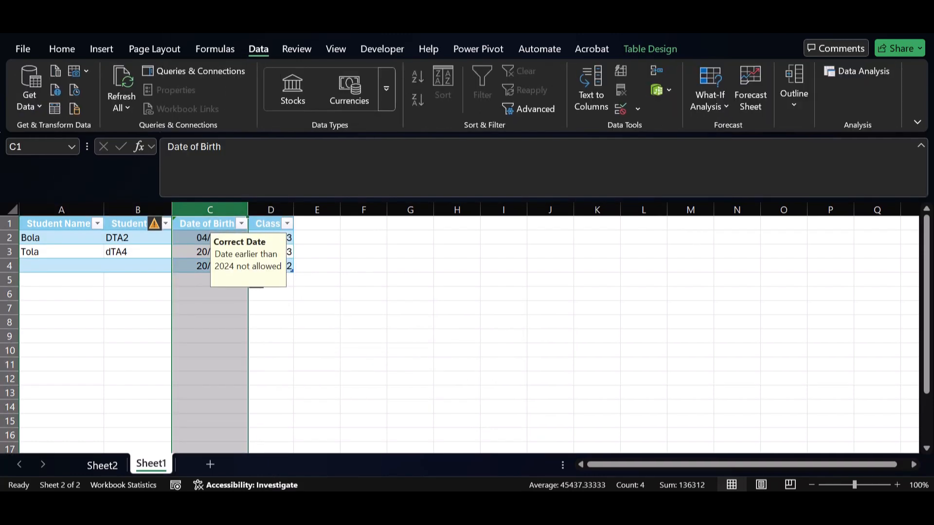
click(638, 109)
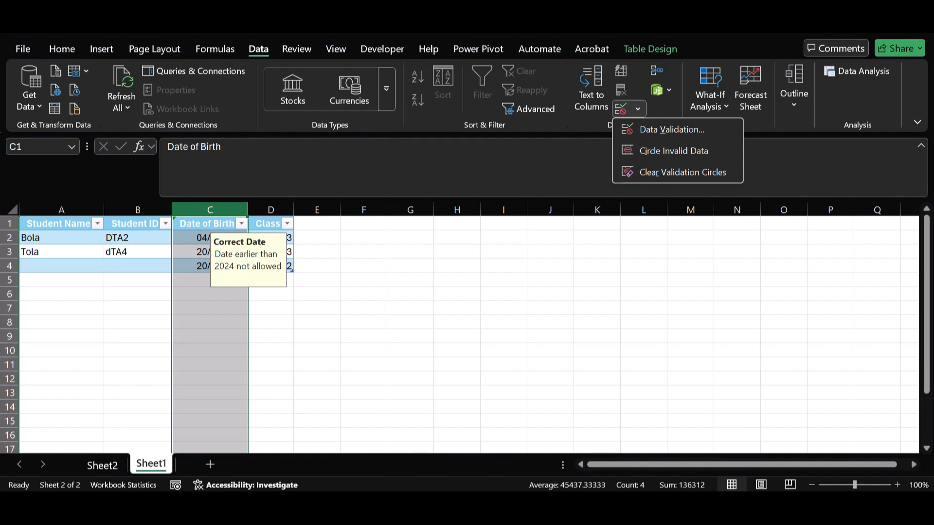
click(672, 130)
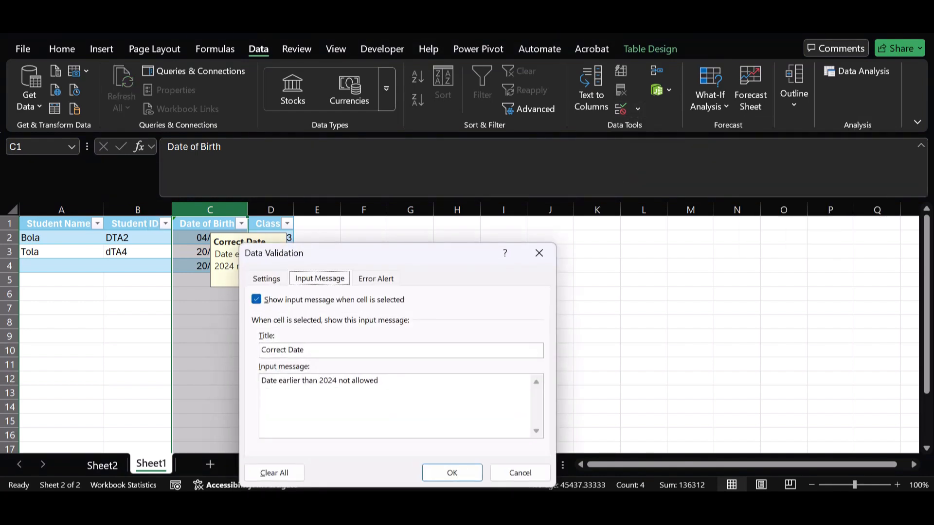
click(266, 279)
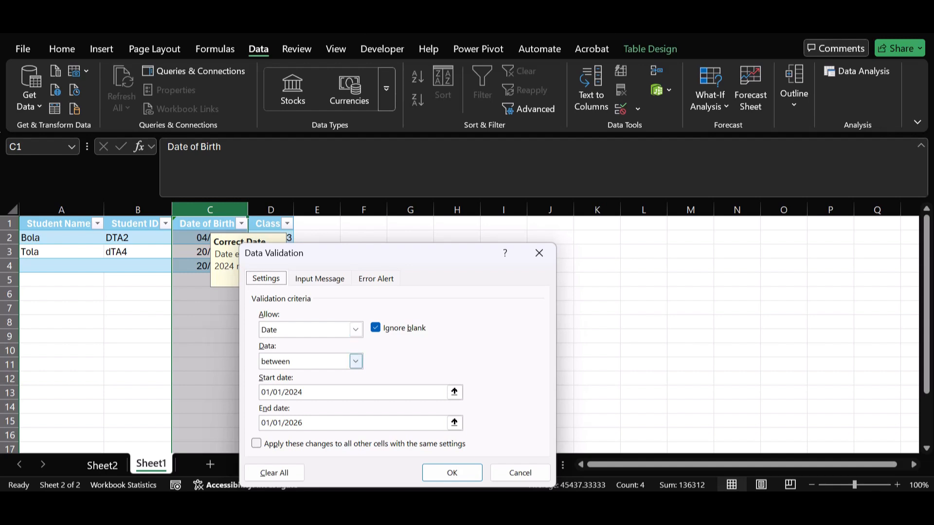
click(355, 361)
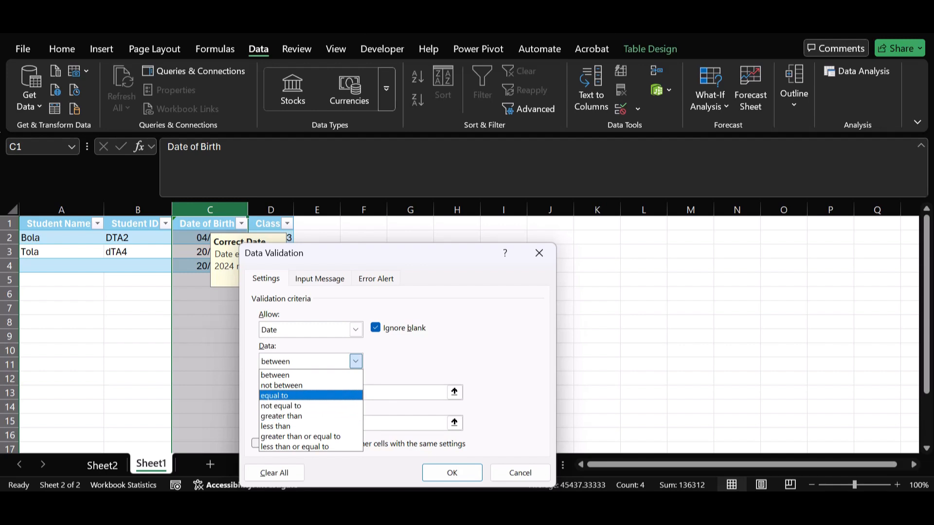
click(311, 376)
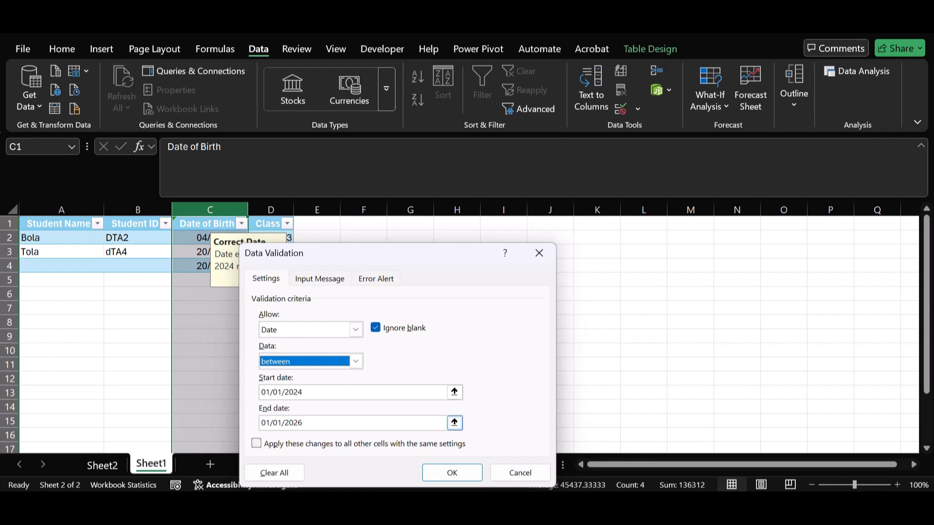
click(452, 473)
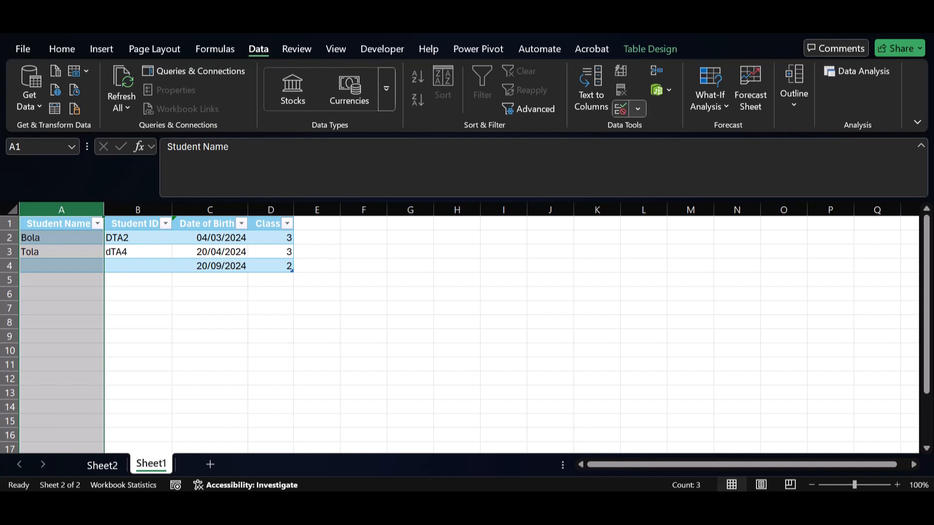
- Add data validation to the Student Name column allowing only a text length between 4 and 10
click(637, 109)
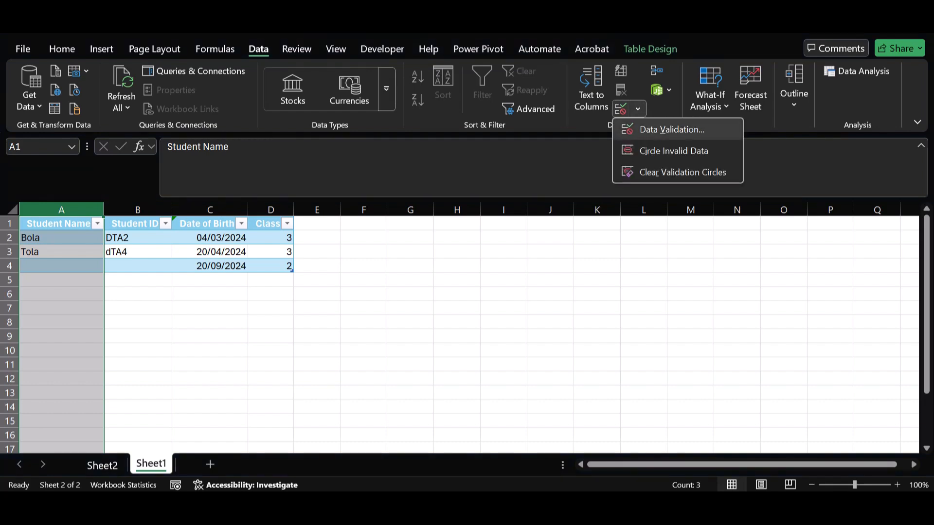
click(671, 129)
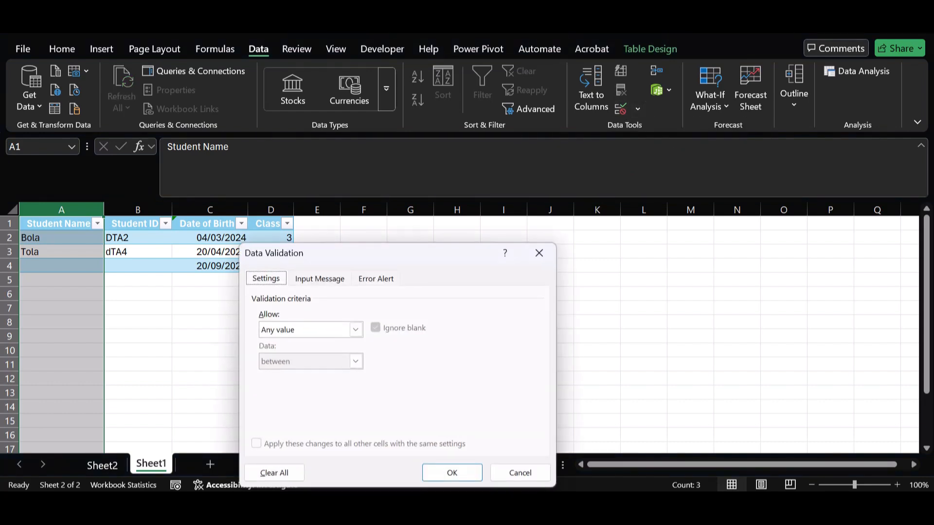
click(355, 330)
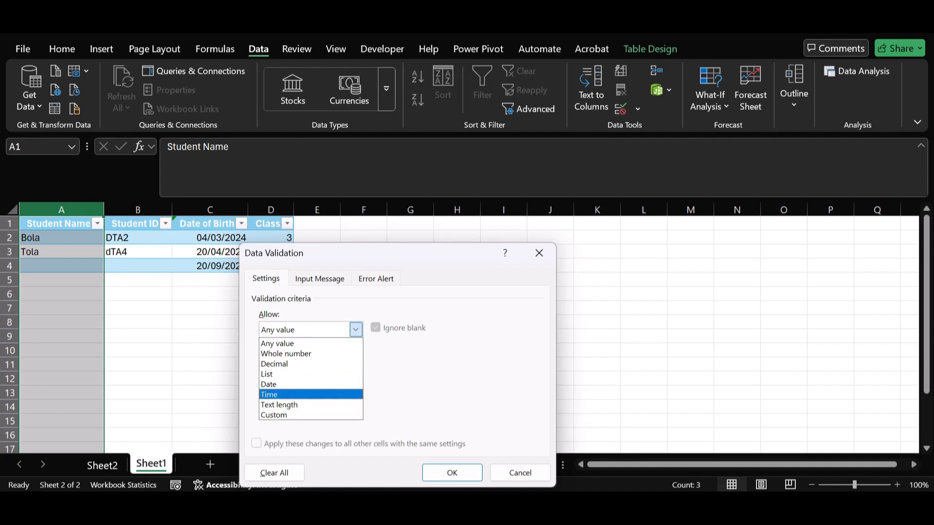
key(Return)
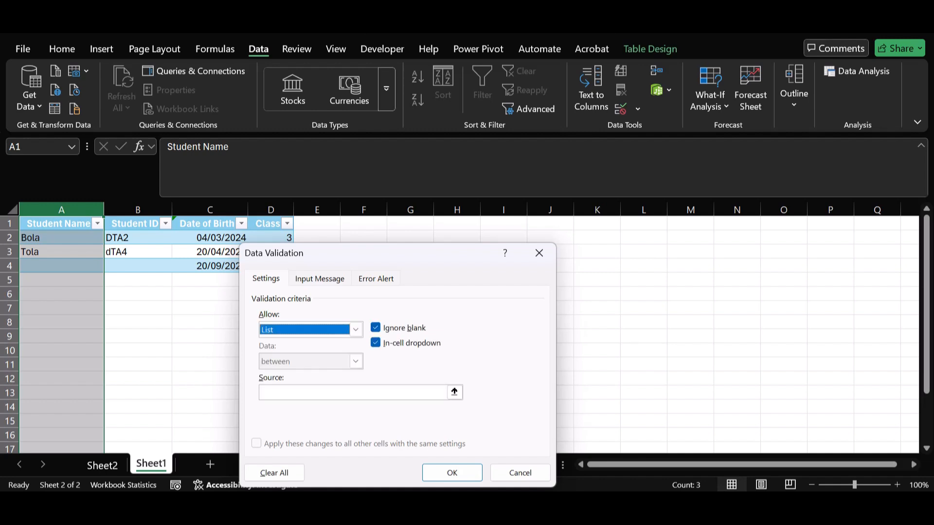
click(355, 330)
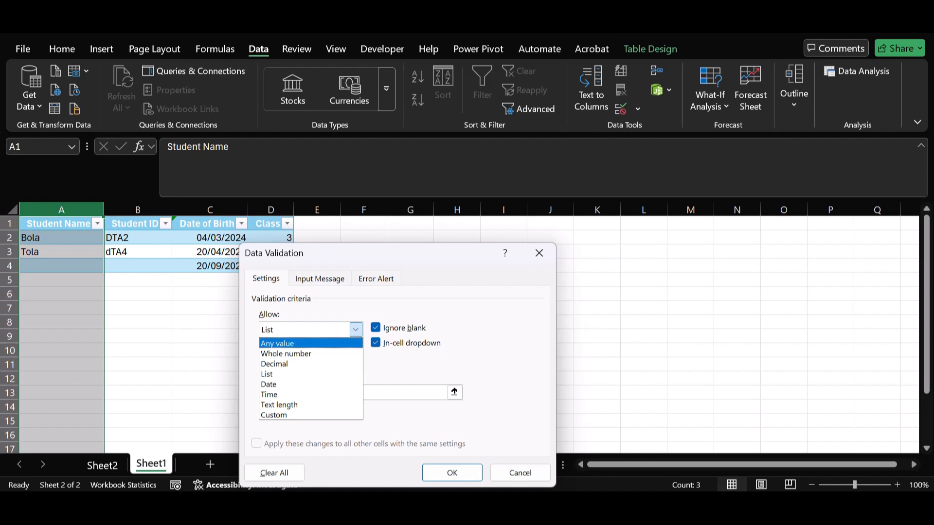
click(292, 405)
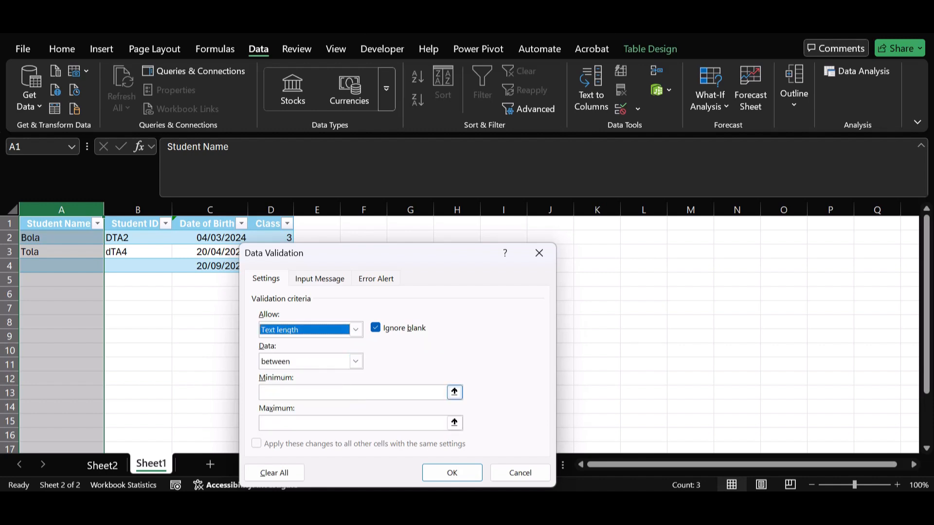
click(440, 392)
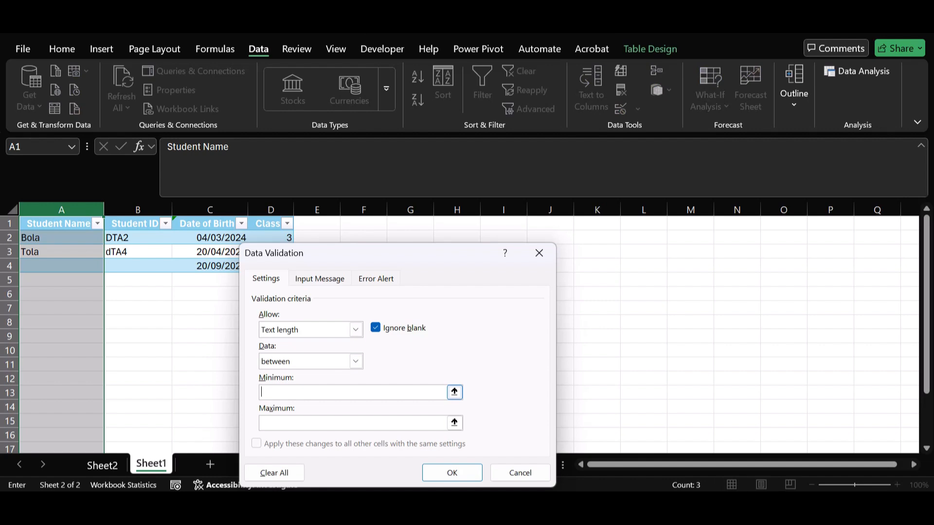
text(4)
text(10)
click(452, 472)
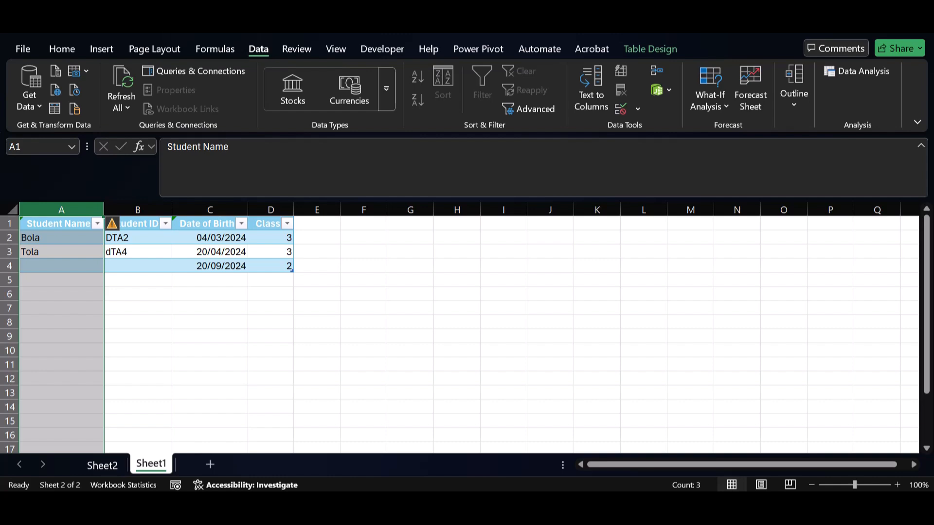
- Select the whole student table A1:D4, open its data form, and start a new record
drag(61, 224, 271, 266)
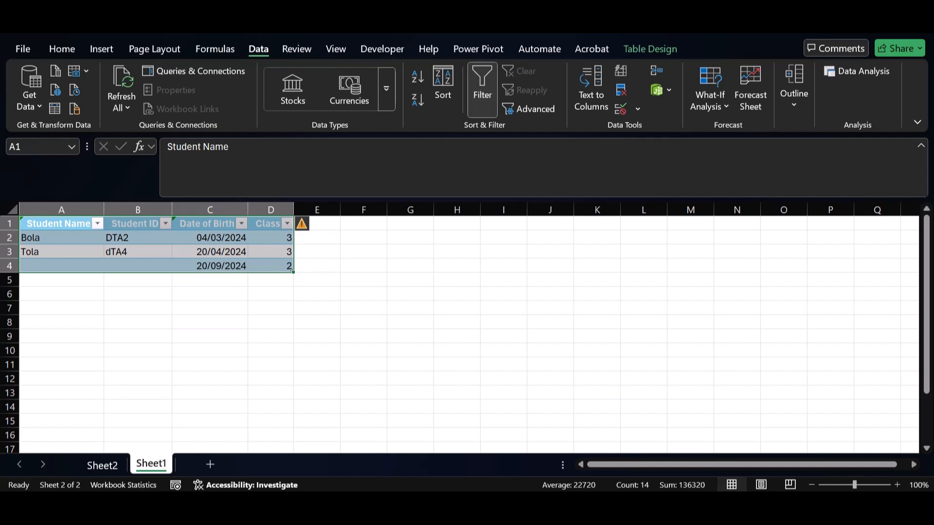
key(alt+d)
key(o)
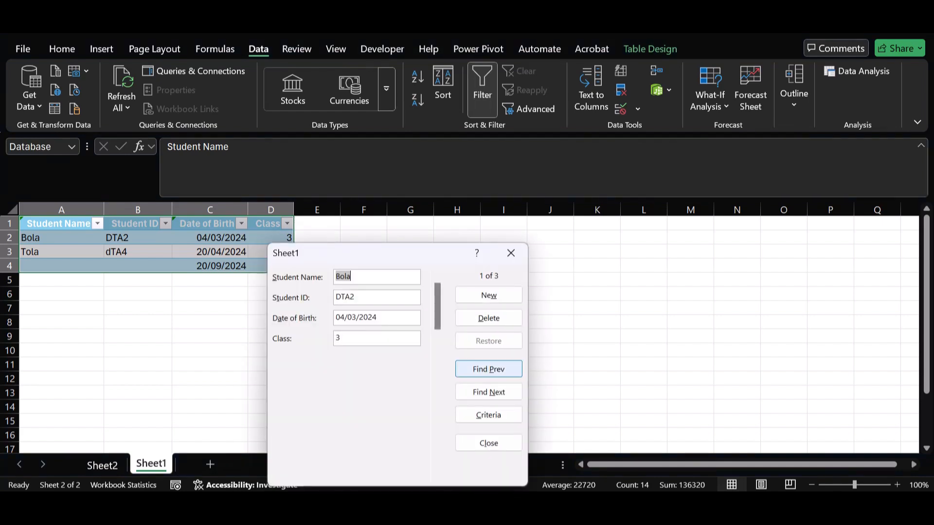
click(489, 295)
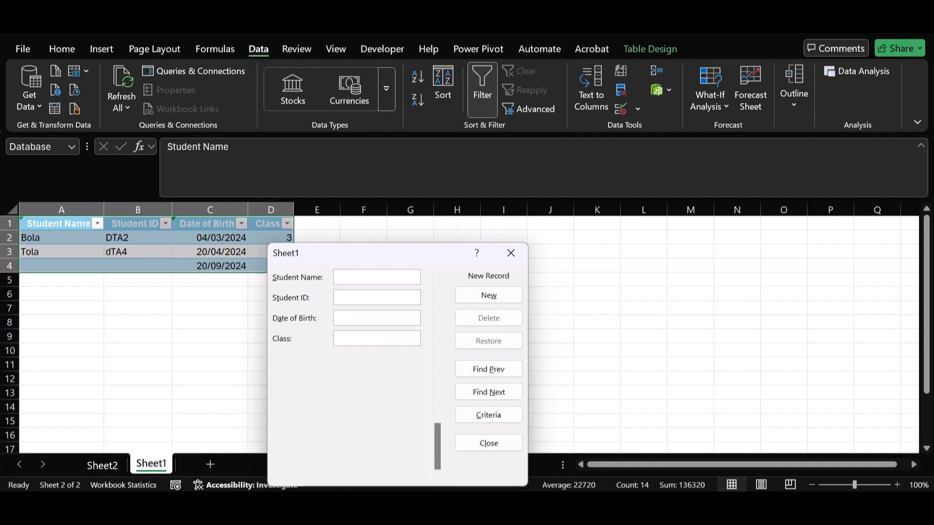
- Fill in the blank record with a three-letter student name, a student ID, a date of birth and class 1
text(FIL)
key(Tab)
text(DTA )
text(2)
text(20)
text(/)
text(04)
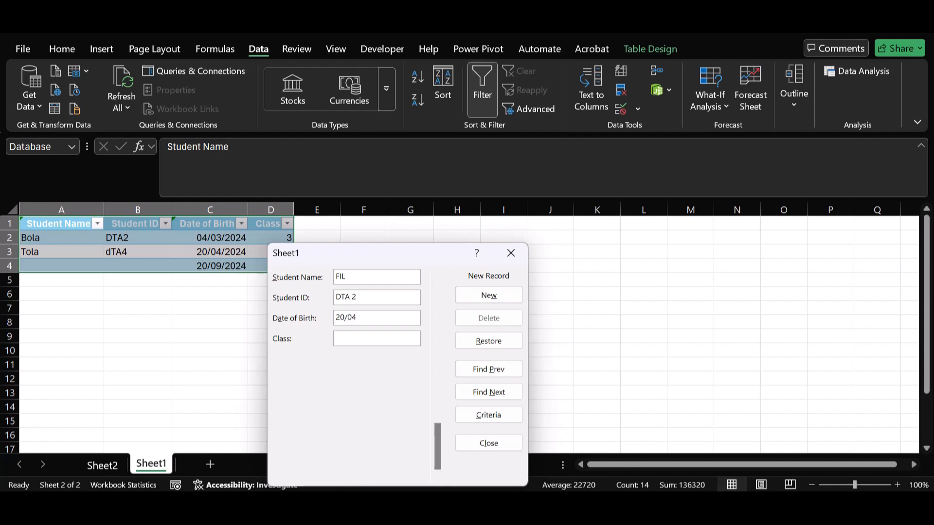
text(/20241)
key(BackSpace)
key(Tab)
text(1)
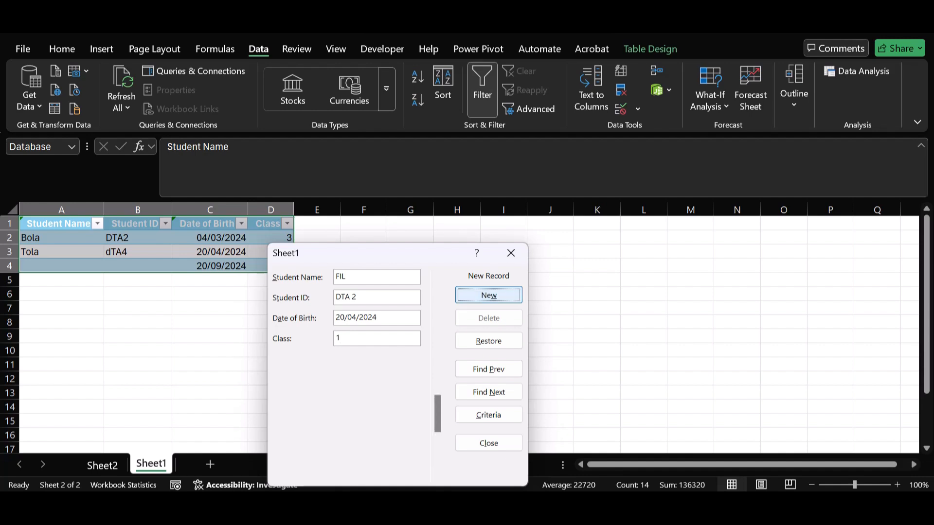
- Try to submit the record with the three-letter name, cancel the entry, and close the data form
key(Return)
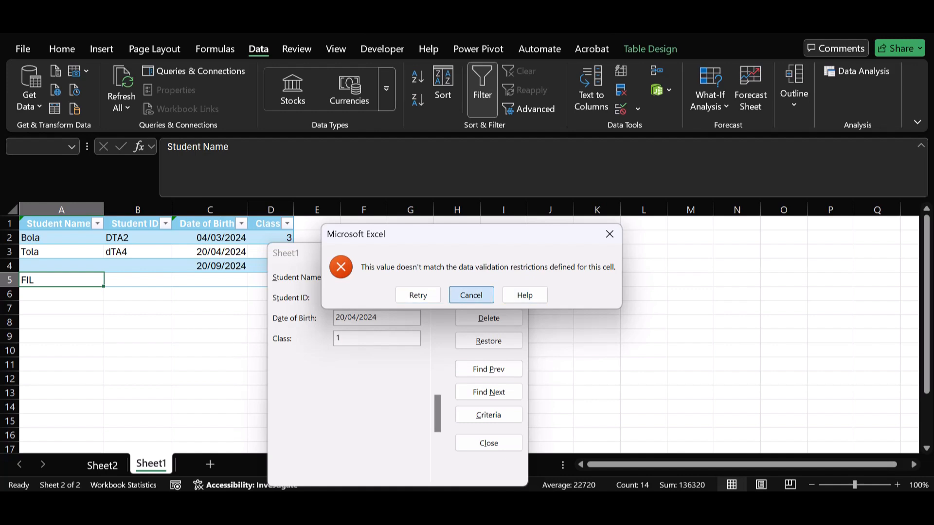
click(473, 295)
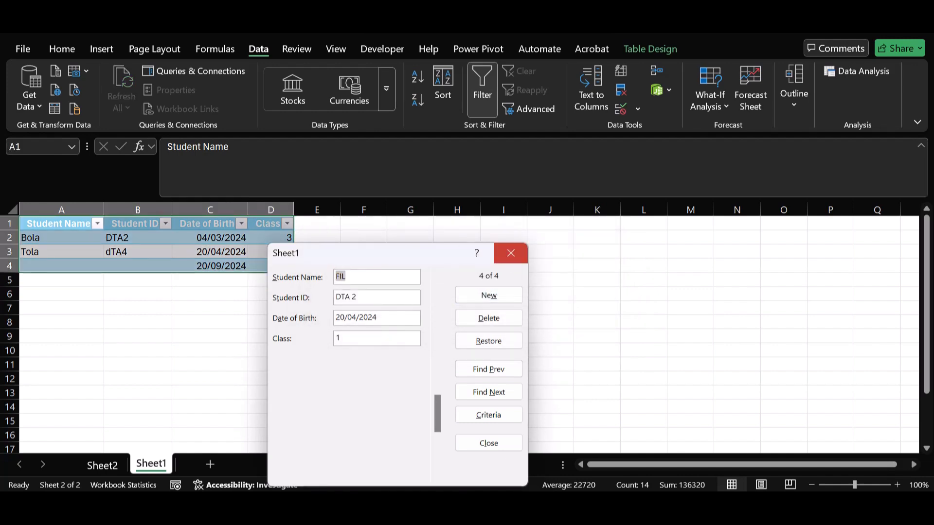
click(510, 253)
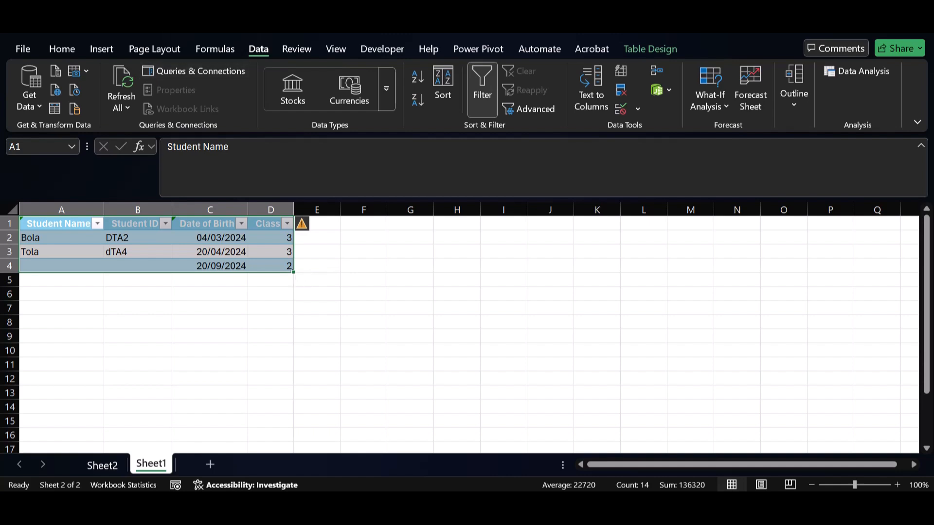
- Reopen the table's data form and go to the third record with the blank name and ID
key(alt+d)
key(o)
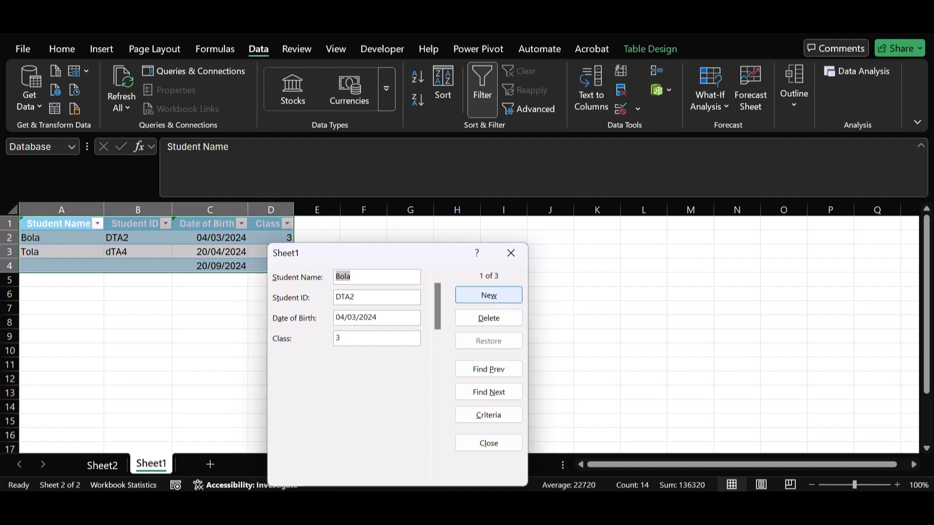
mouse_move(438, 306)
mouse_down()
mouse_move(438, 446)
mouse_move(438, 307)
mouse_up()
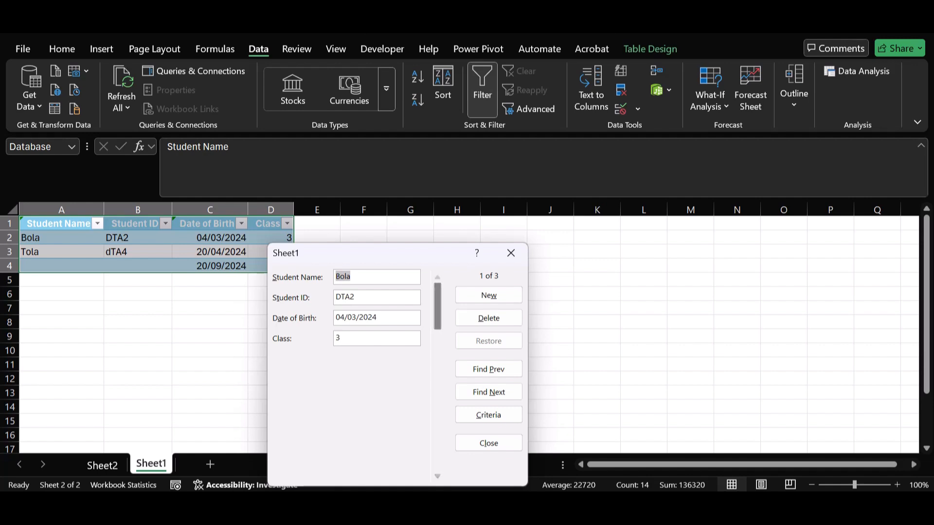
click(437, 476)
click(438, 476)
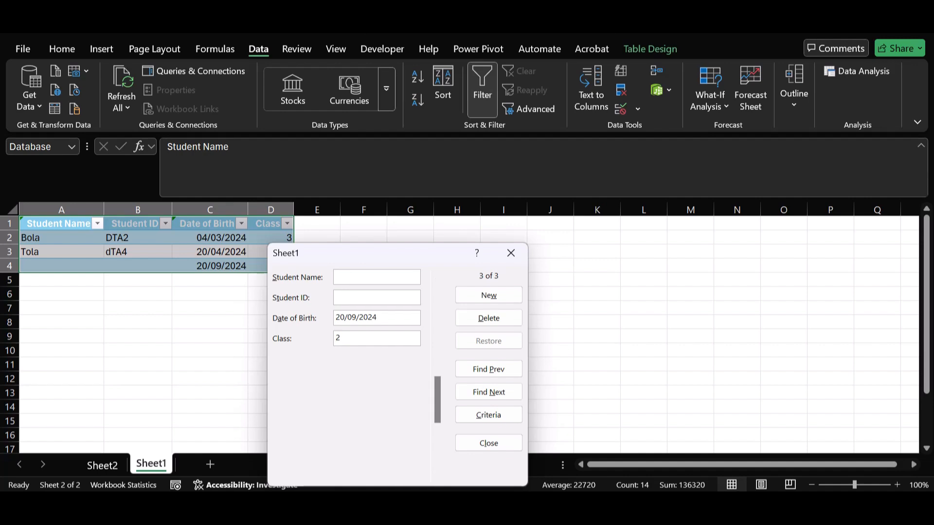
- Enter the missing student name and student ID, save the third record, and move the form clear of the table
text(fOLA)
text(DTA)
text( 3)
click(488, 295)
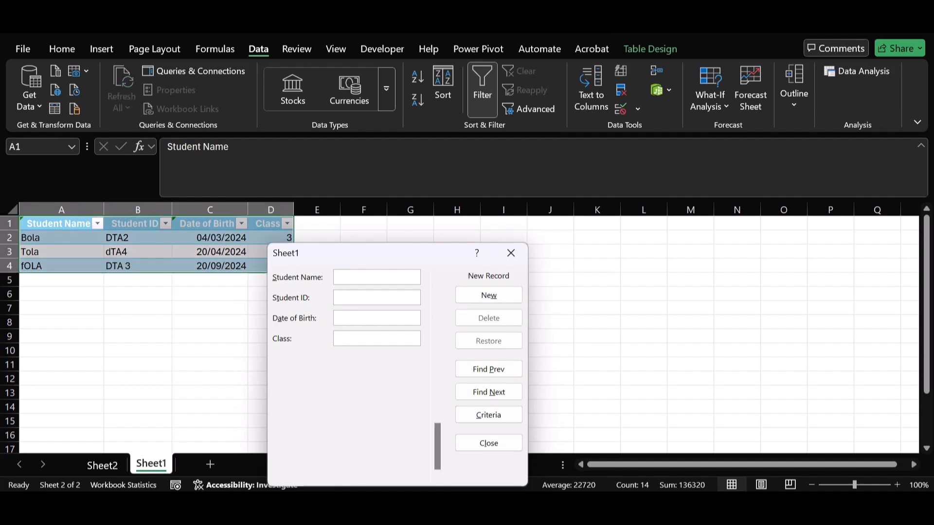
drag(310, 252, 393, 253)
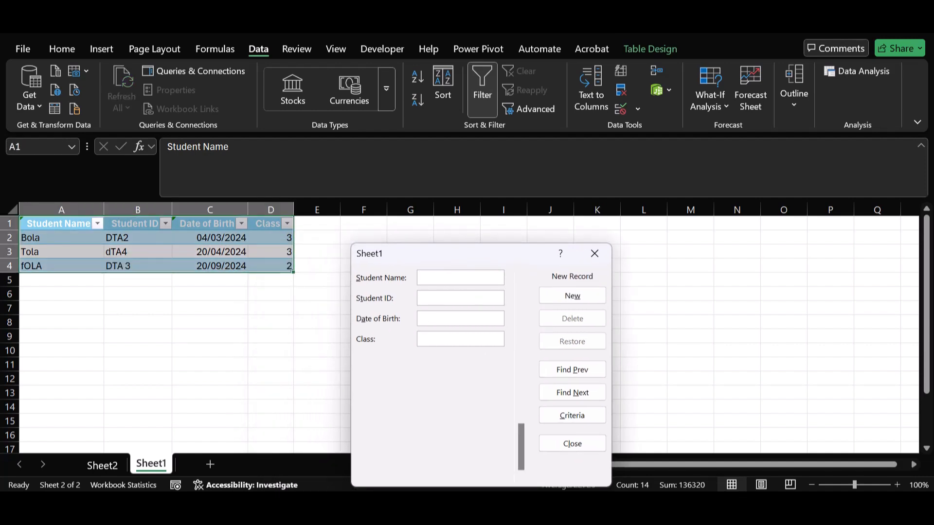